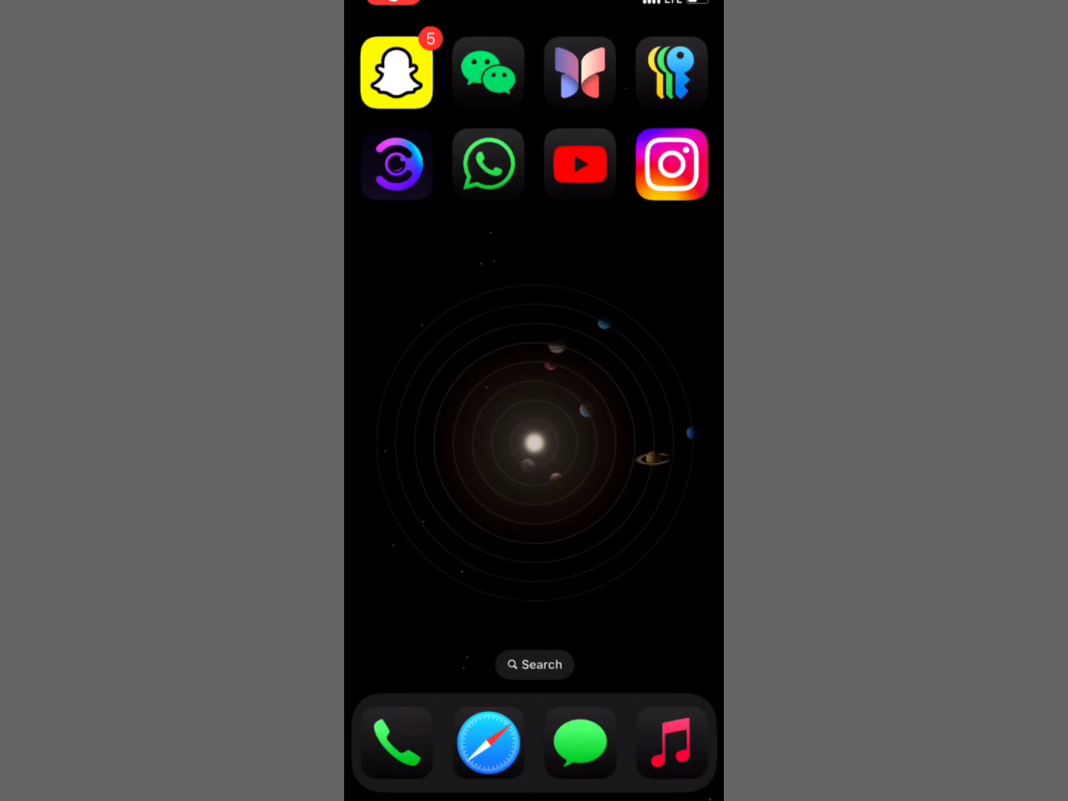
Open Messages from the dock to view the LycaPromo conversation's iMessage Signed Out warning
{"action": "left_click", "coordinate": [581, 739]}
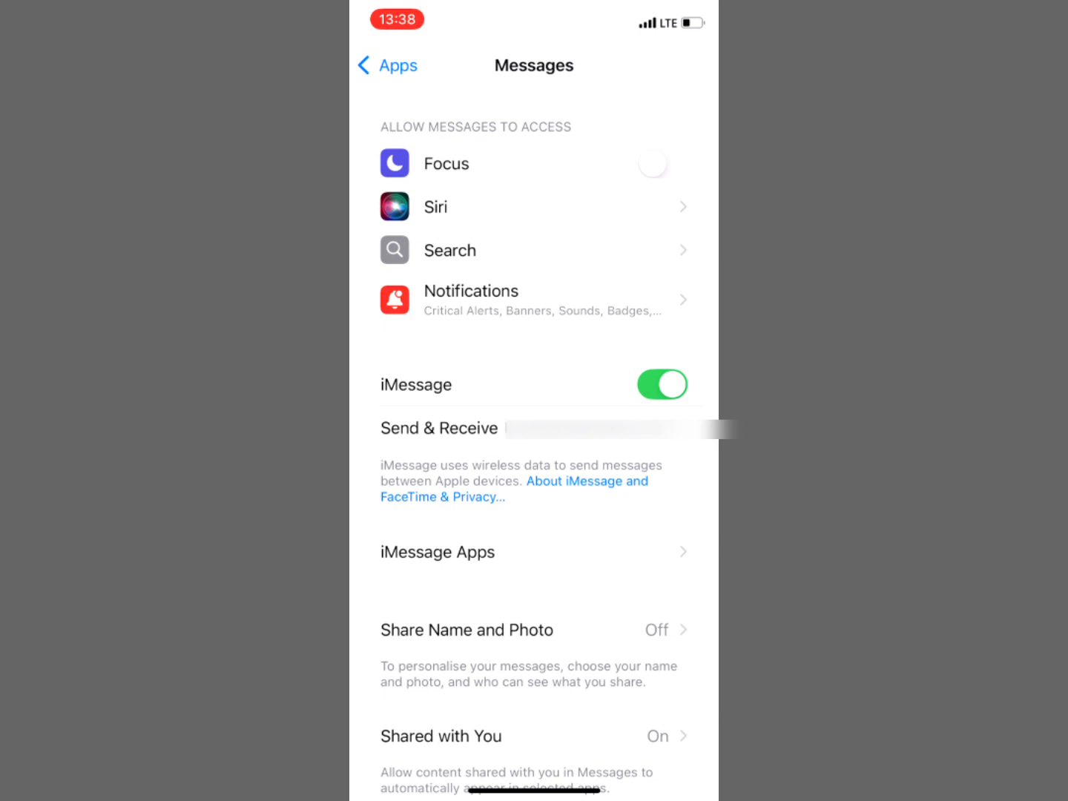
Close Settings and go back to the Home Screen to return to Messages
{"action": "left_click_drag", "start_coordinate": [533, 788], "coordinate": [534, 418]}
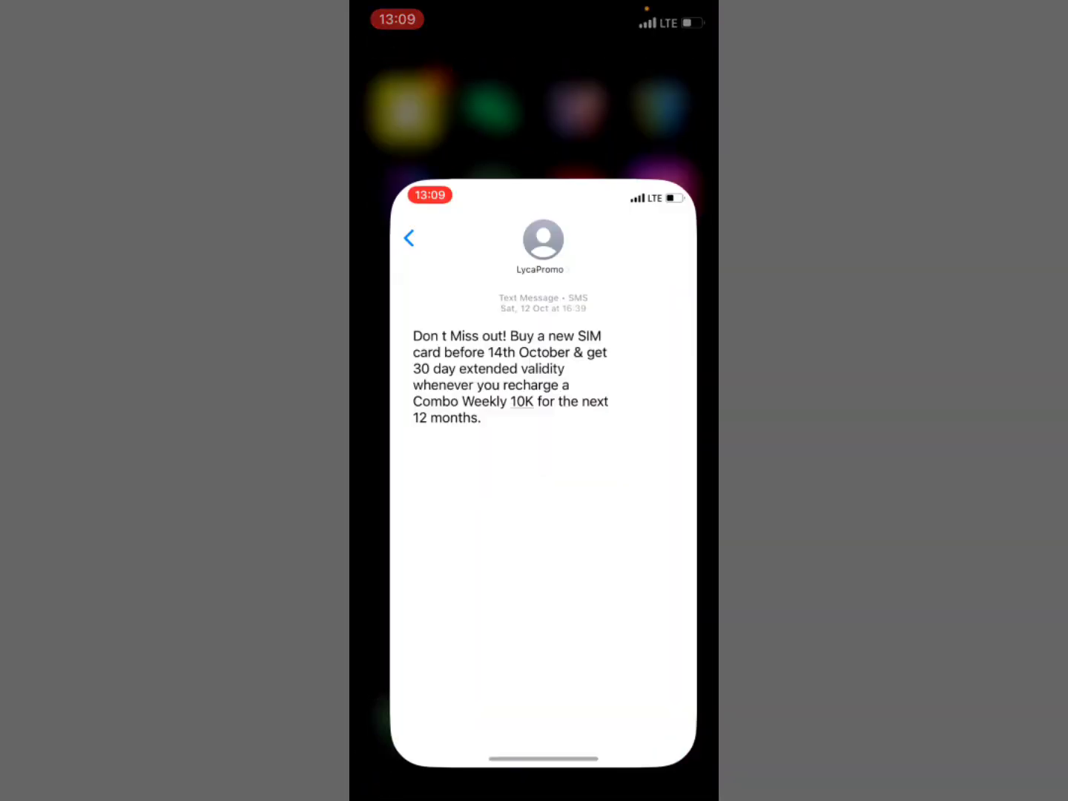